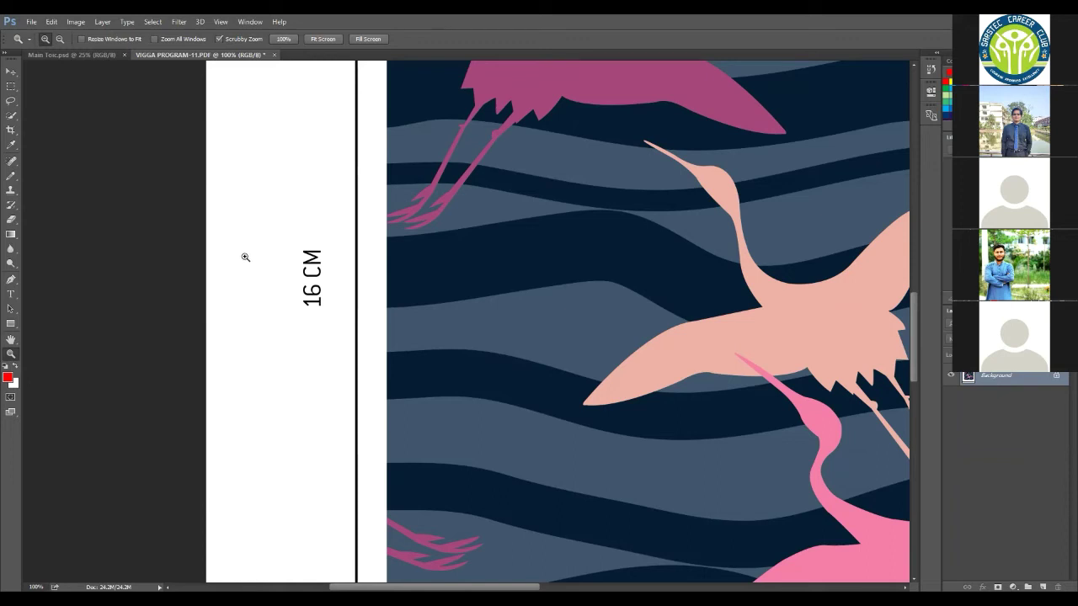
- Fit the whole artwork page on screen, and switch to the Main Toic.psd topic list
right_click(276, 272)
click(307, 271)
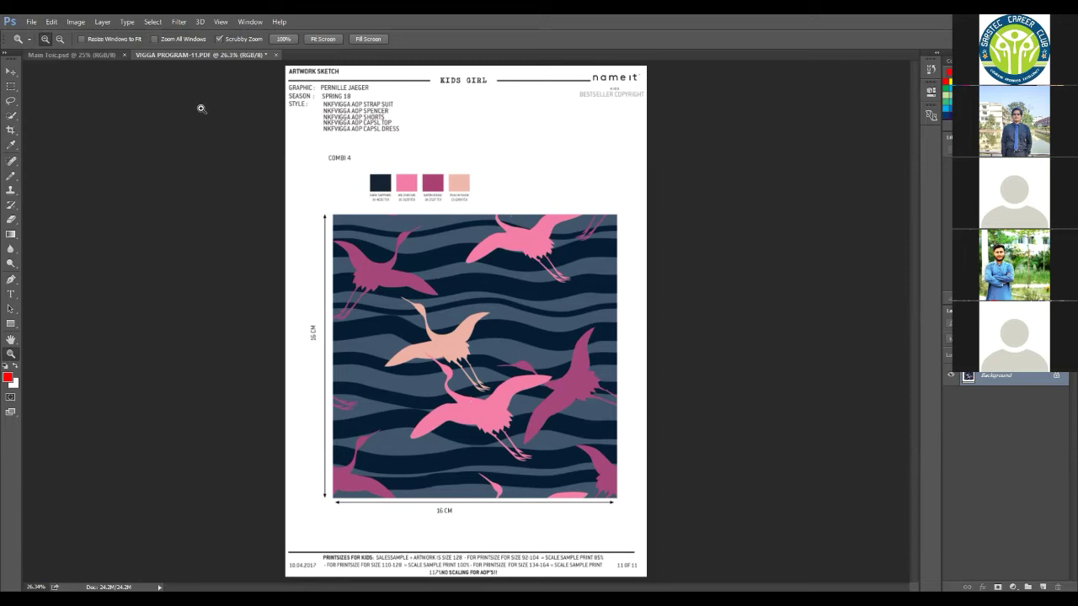
key(ctrl+Tab)
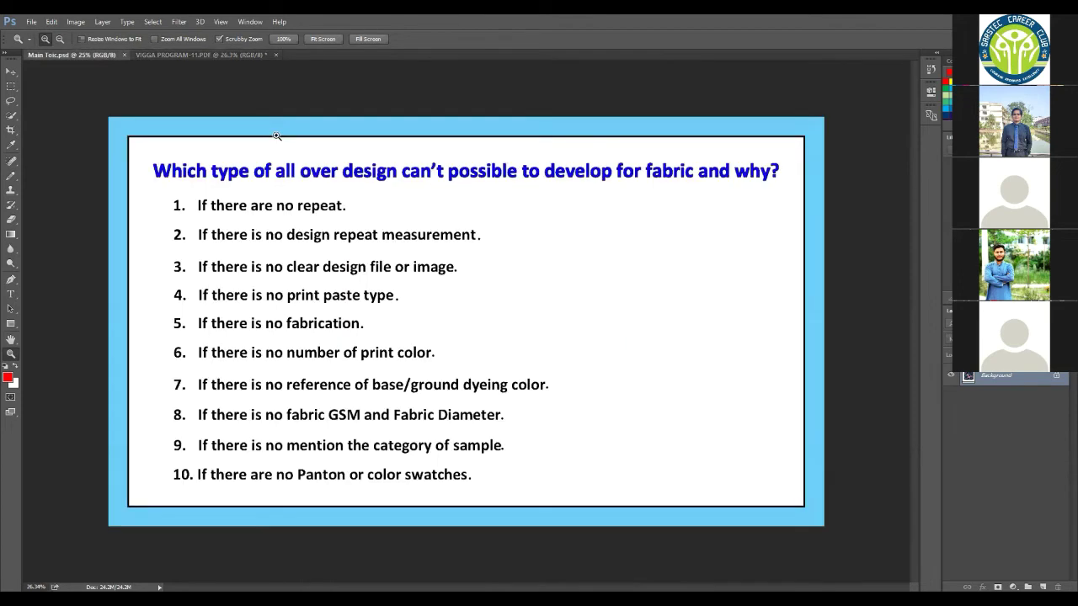
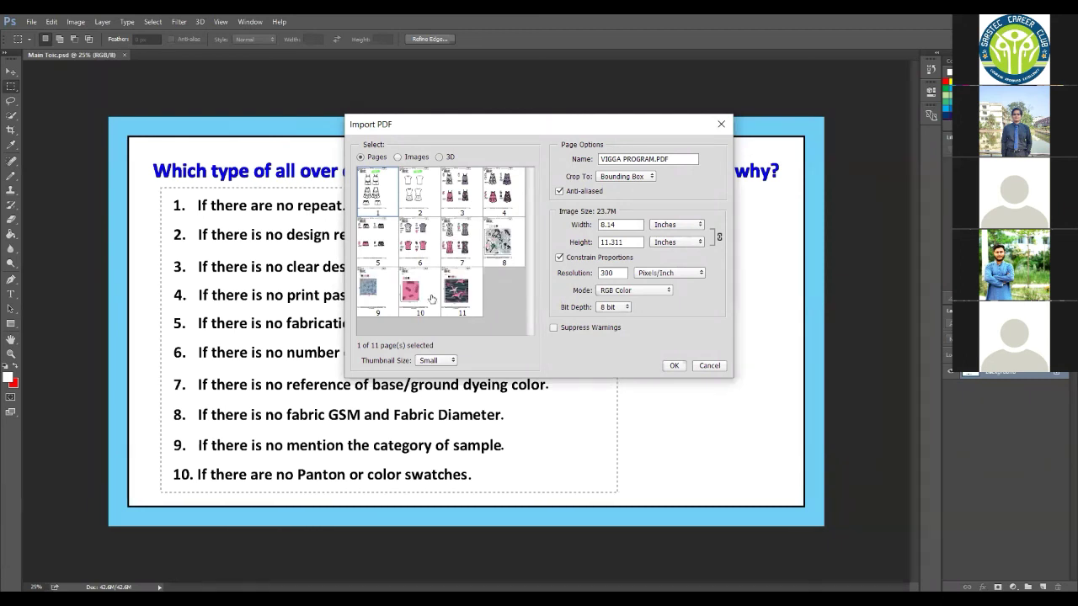
- Import page 11 of VIGGA PROGRAM.PDF as an image and flatten it onto a white background
click(447, 295)
double_click(447, 294)
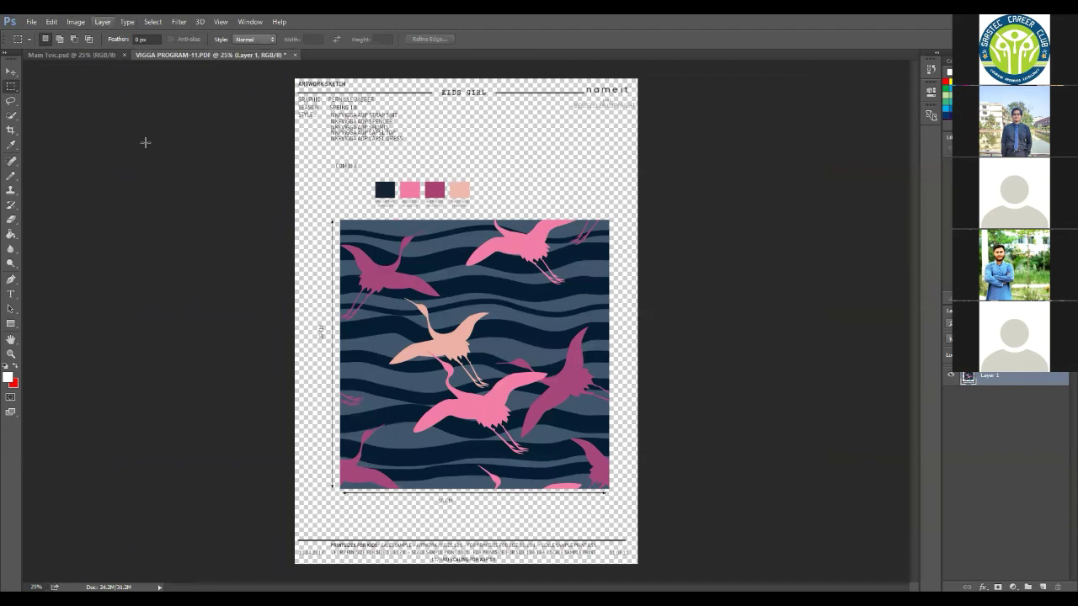
click(101, 21)
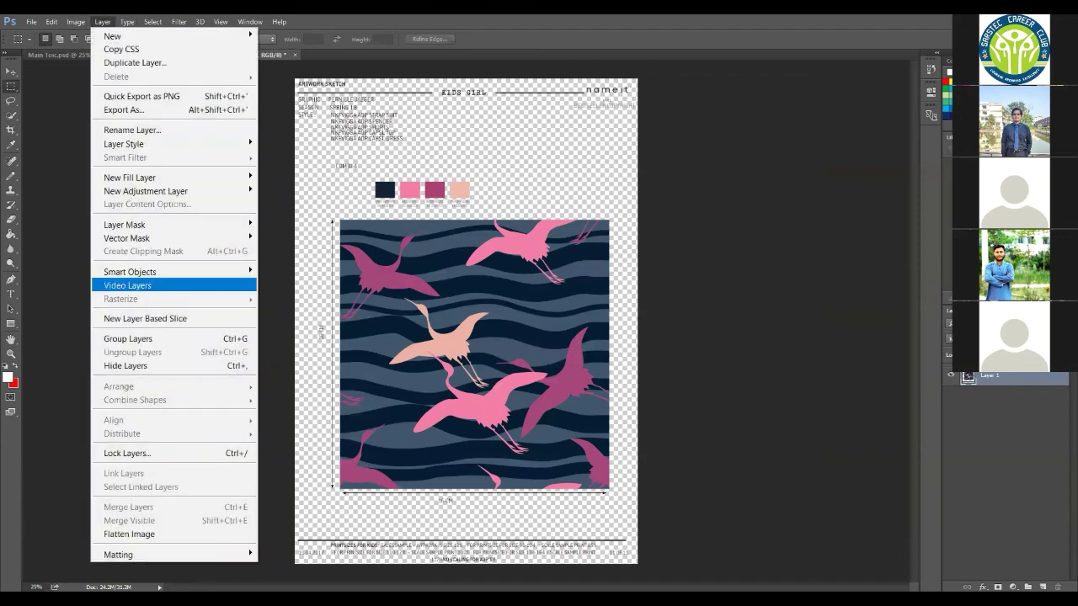
click(124, 534)
- Cover the vertical 16 CM dimension label beside the bird pattern with white using the Pencil tool
click(11, 353)
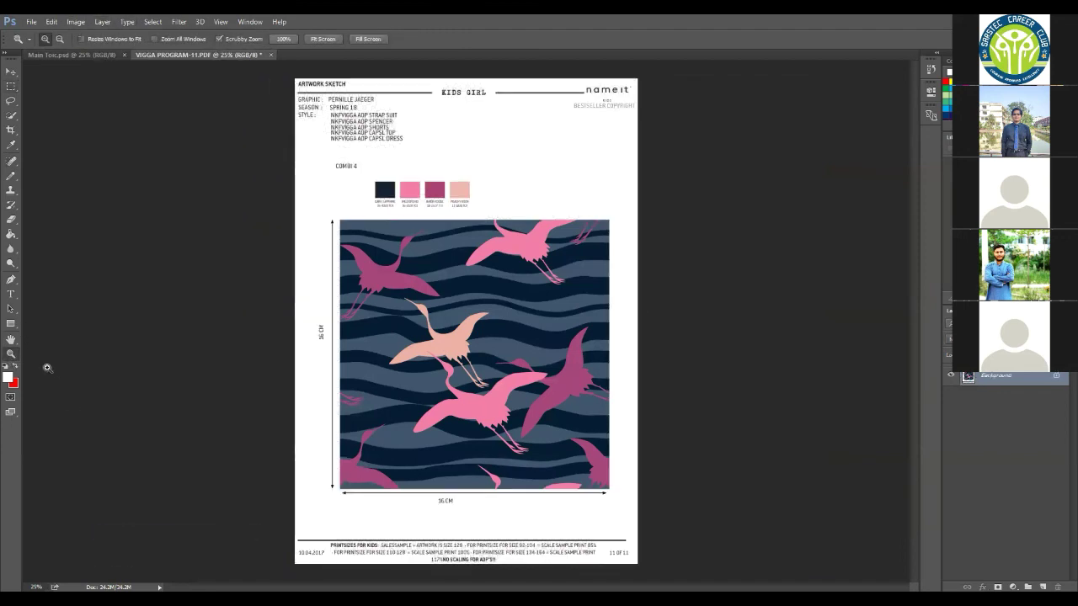
click(502, 359)
key(ctrl+plus)
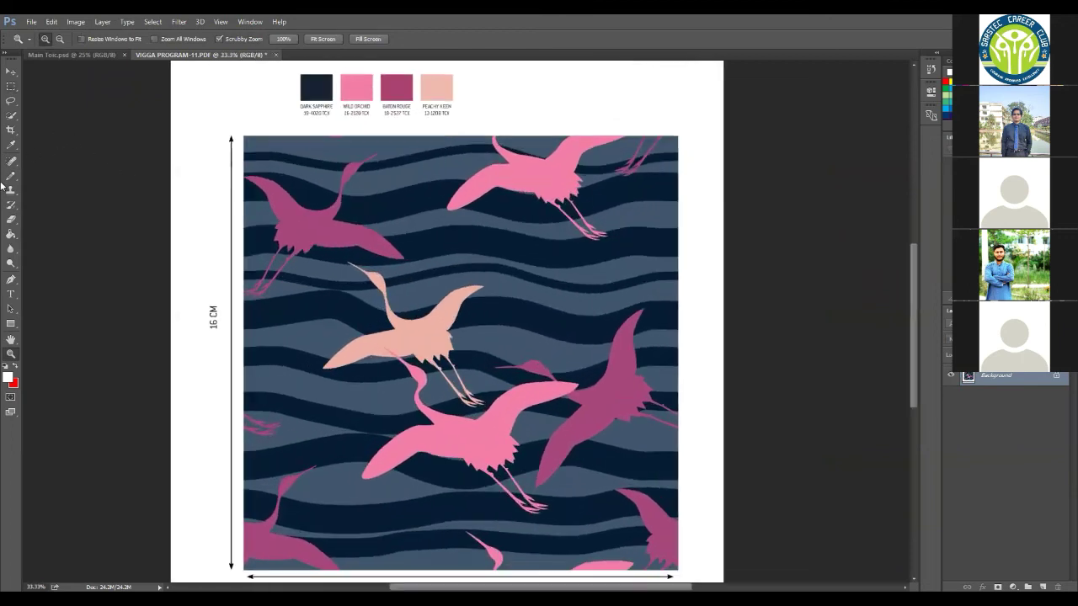
key(b)
drag(145, 294, 139, 339)
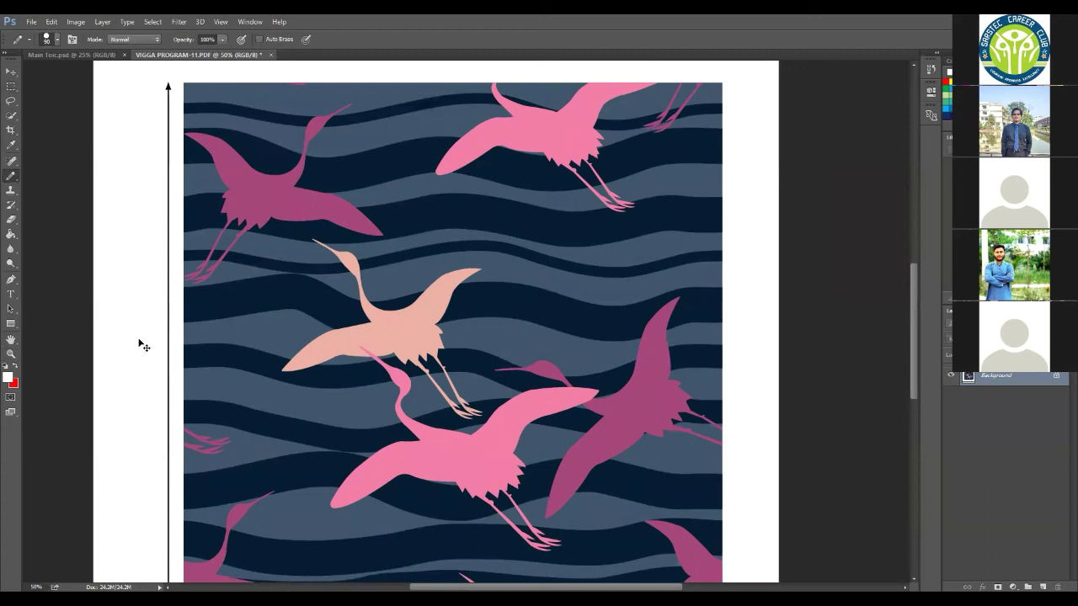
key(ctrl+alt+z)
key(ctrl+minus)
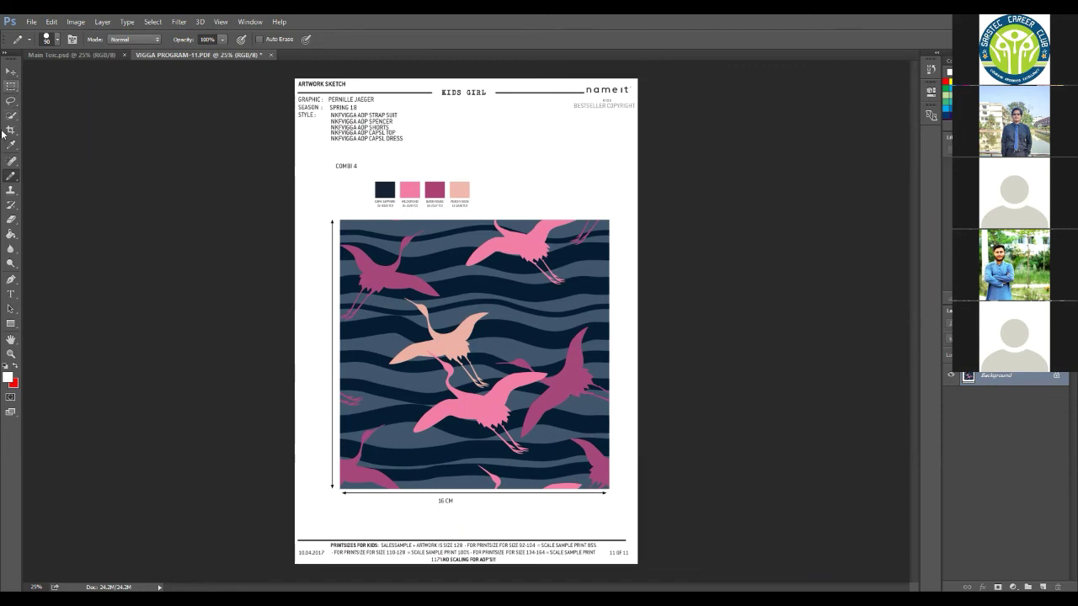
- Select the square bird pattern and place a copy directly above the original to test the vertical repeat
click(11, 85)
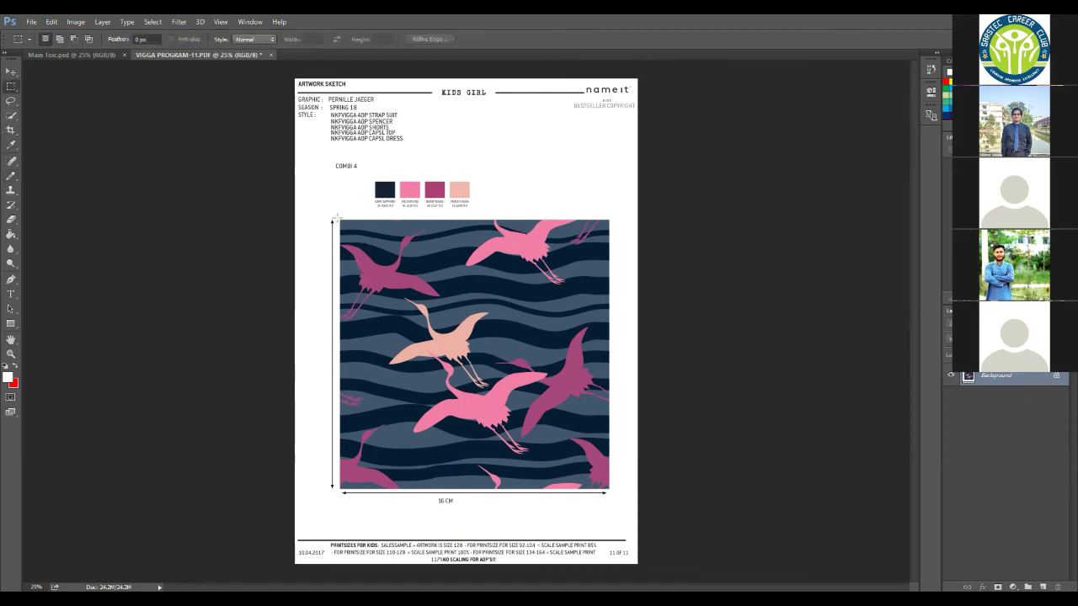
drag(339, 219, 608, 485)
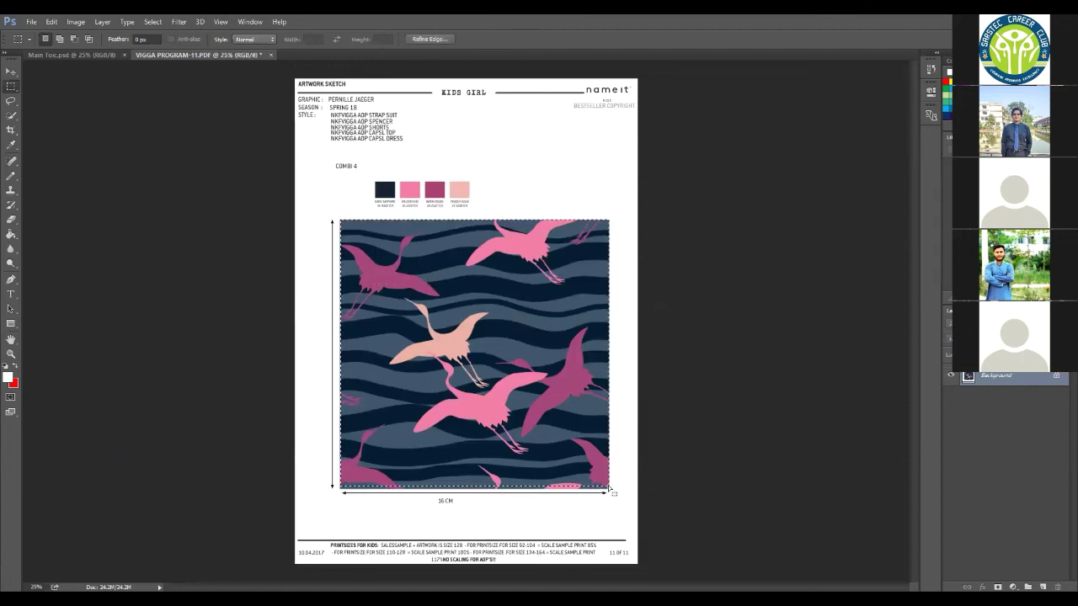
drag(532, 418, 531, 221)
key(ctrl+z)
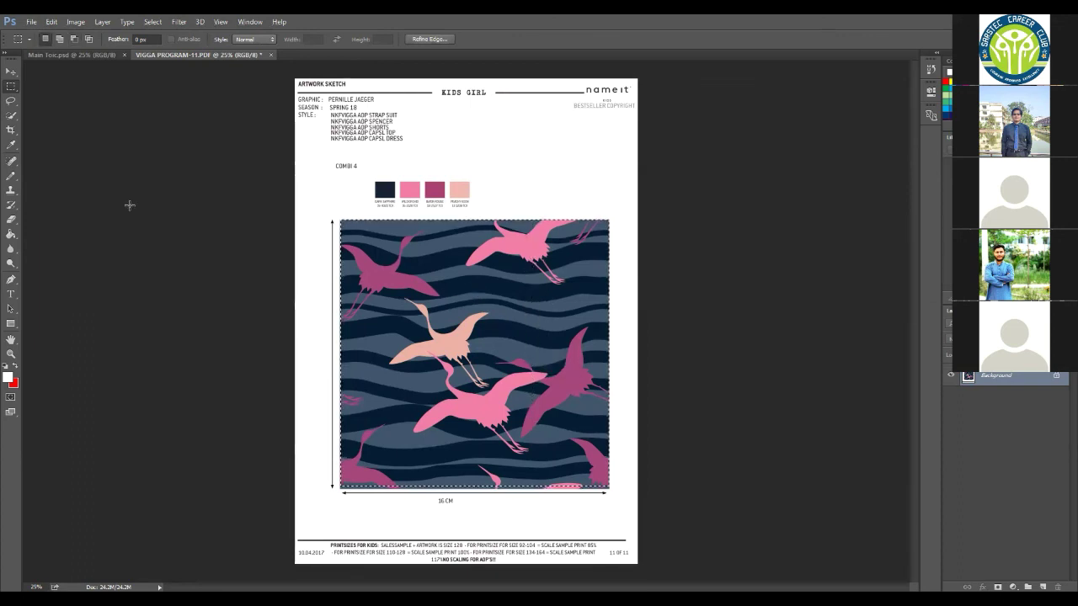
key(v)
drag(461, 280, 472, 154)
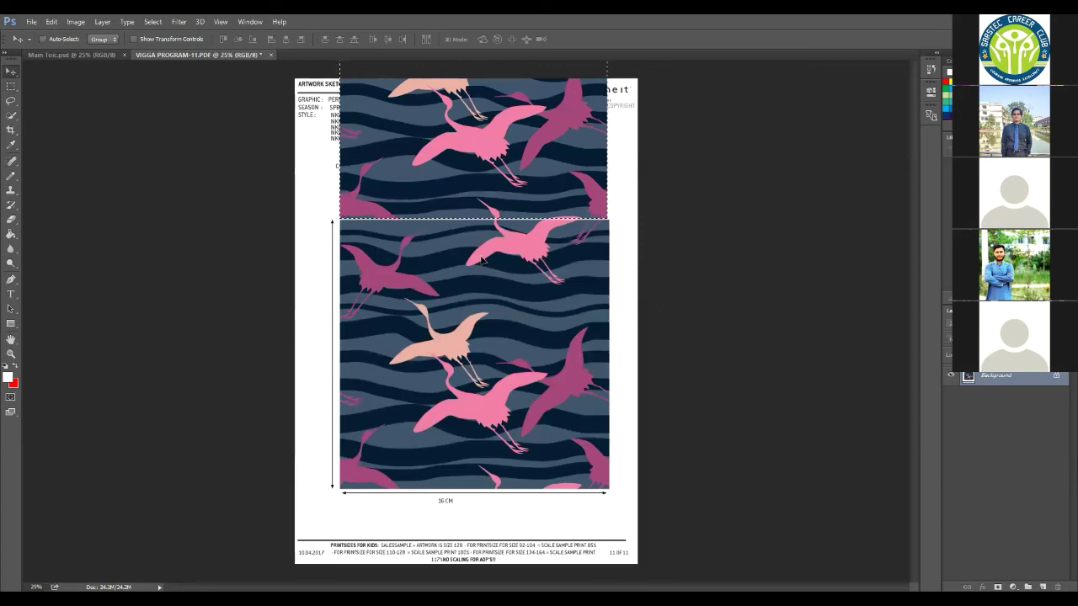
- Nudge the copied pattern to align its seam with the original, and undo the repeat test and the covering of the 16 CM label
key(alt+Right)
key(shift+alt+Down)
key(shift+alt+Down)
key(shift+alt+Down)
key(shift+alt+Down)
key(shift+alt+Down)
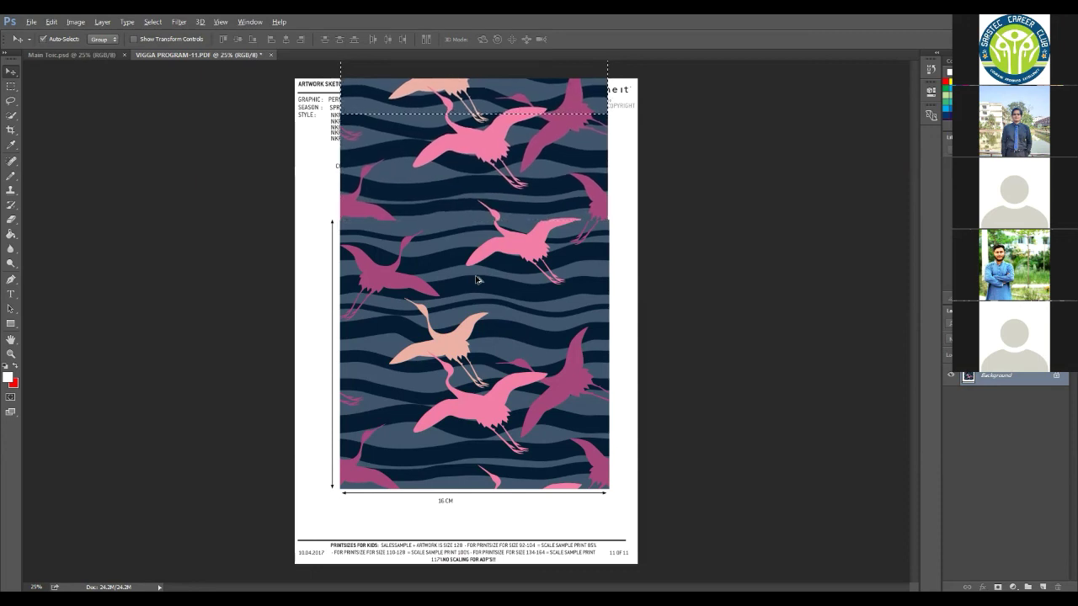
key(ctrl+alt+z)
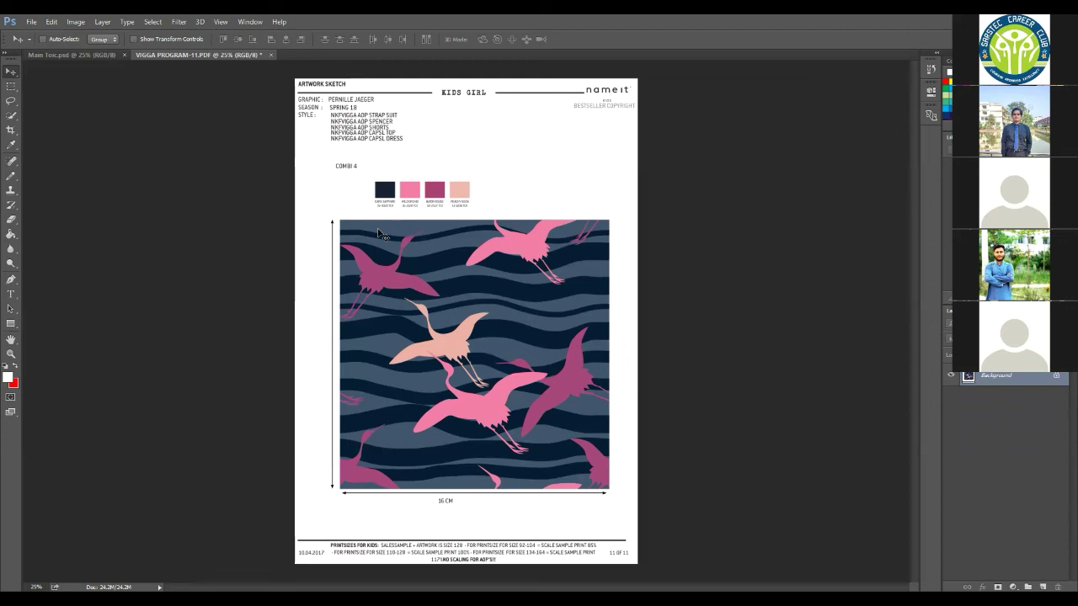
key(alt)
- Erase a full-height strip along the pattern's right edge to the white background color and clear the selection
click(12, 132)
key(m)
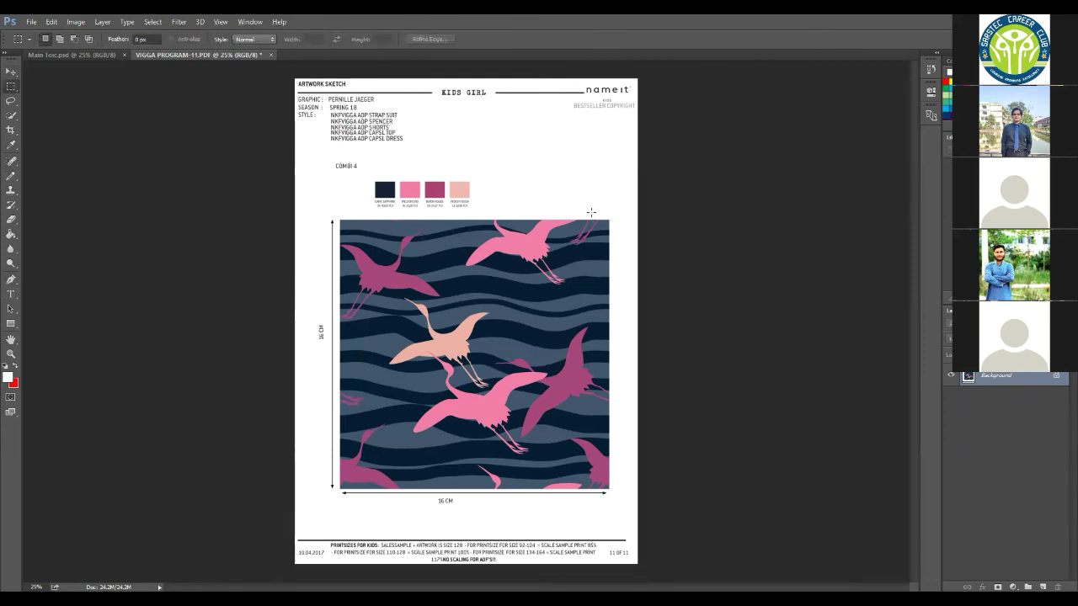
drag(586, 212, 641, 491)
click(15, 365)
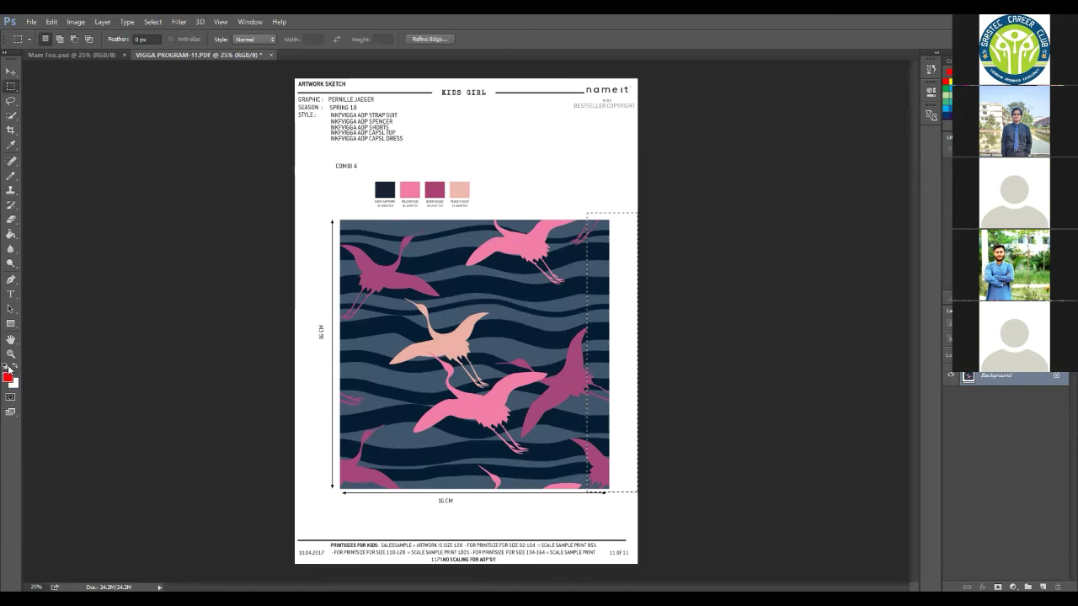
key(BackSpace)
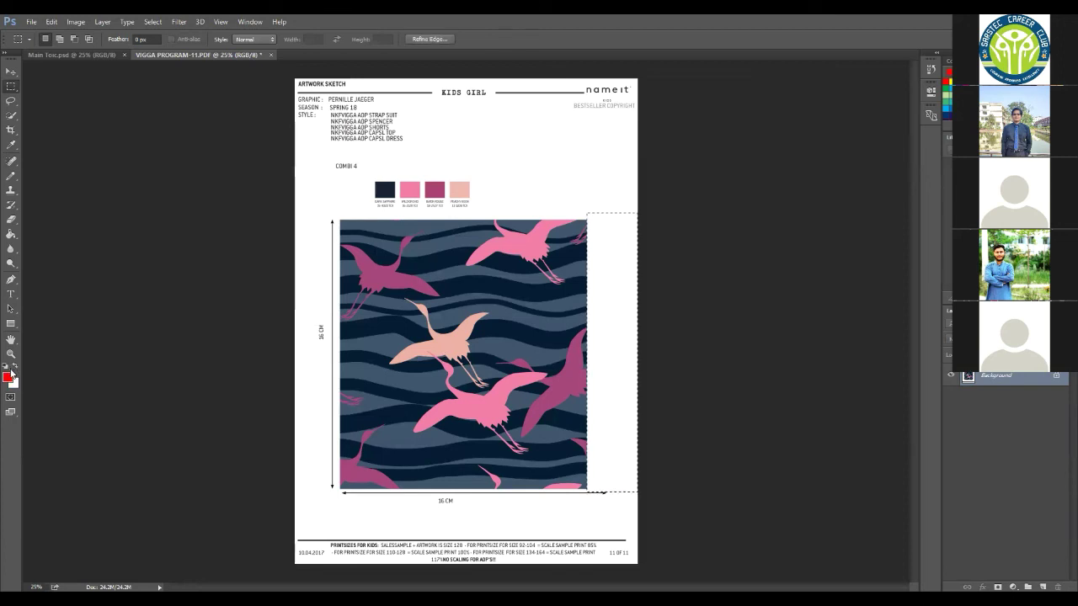
key(ctrl+d)
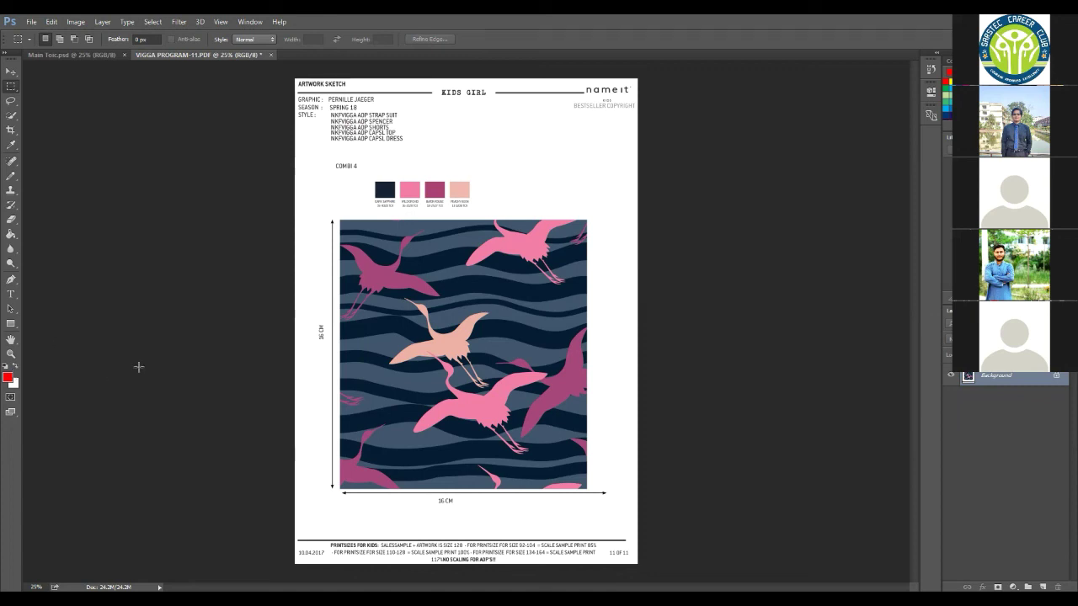
- Fill a thin strip along the pattern's top edge with the Background Color in Normal mode and clear the selection
drag(336, 215, 618, 237)
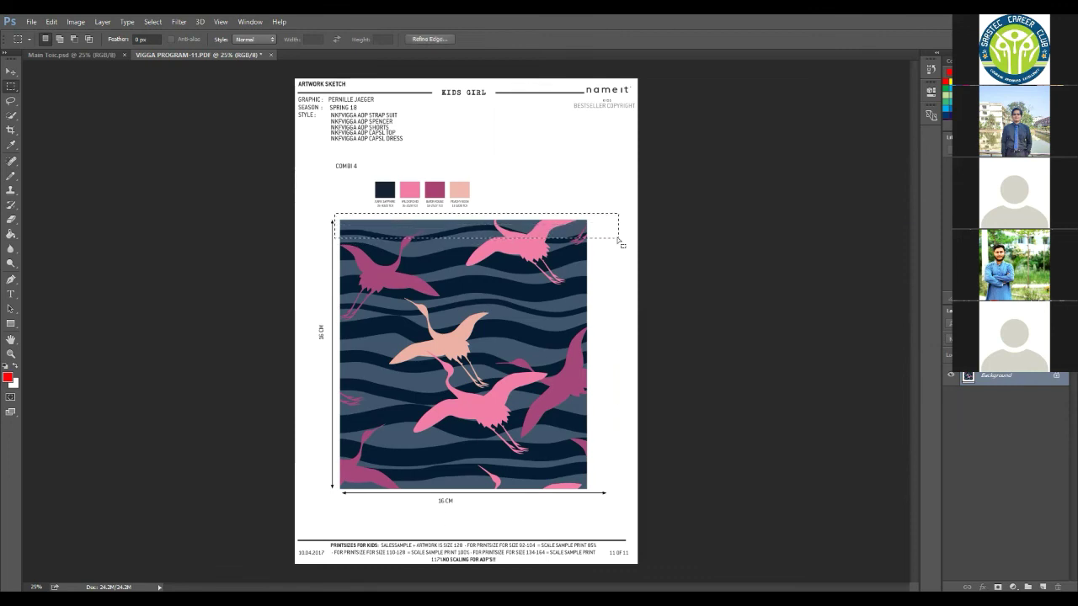
key(Delete)
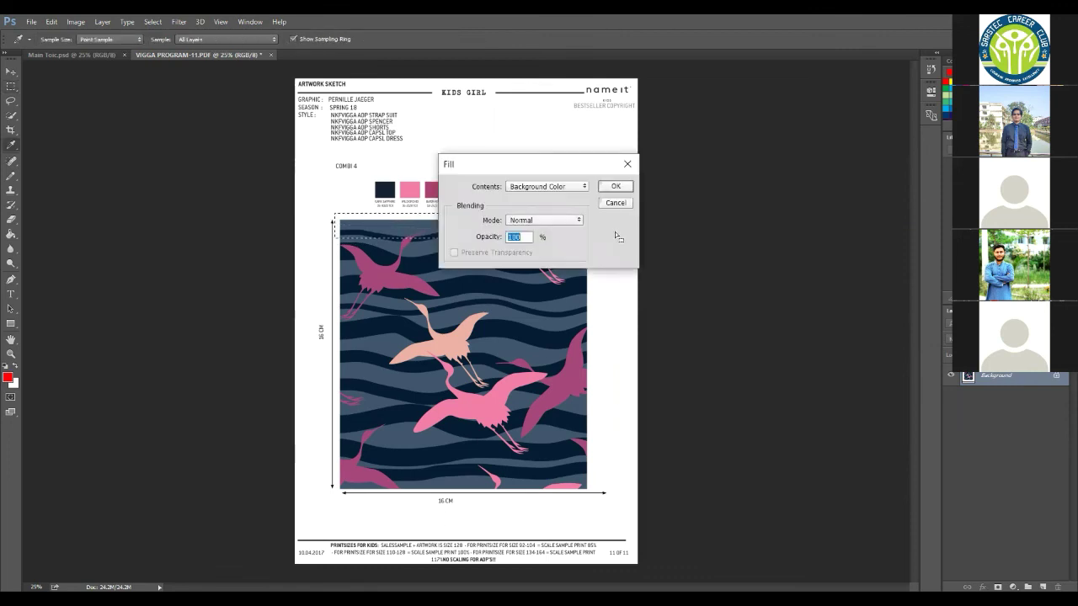
key(Return)
key(ctrl+d)
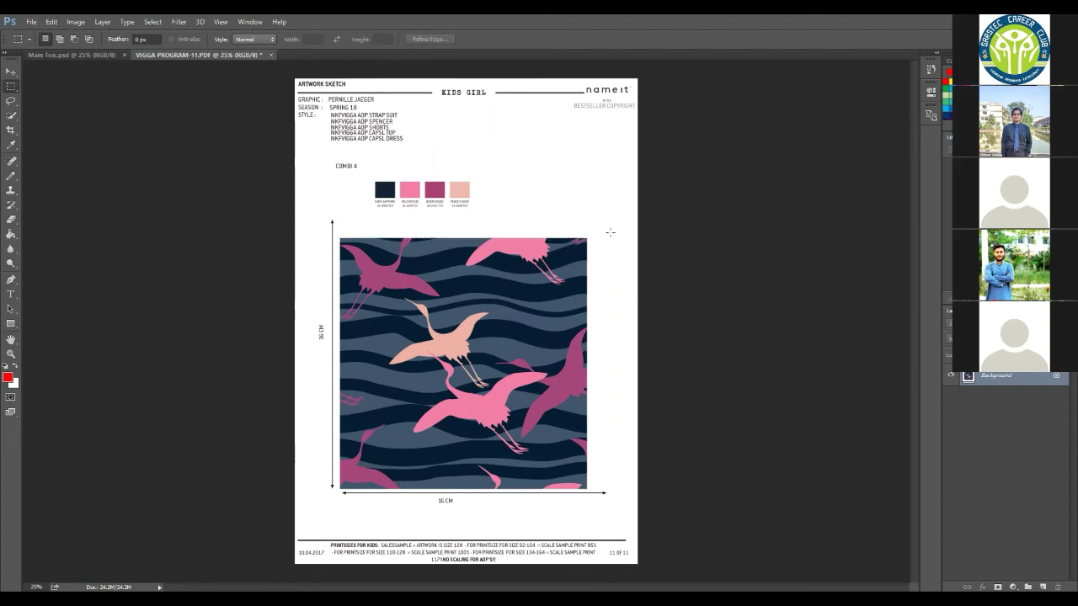
- Place a copy of the trimmed pattern above the original to test its vertical repeat, and undo the copy
click(11, 72)
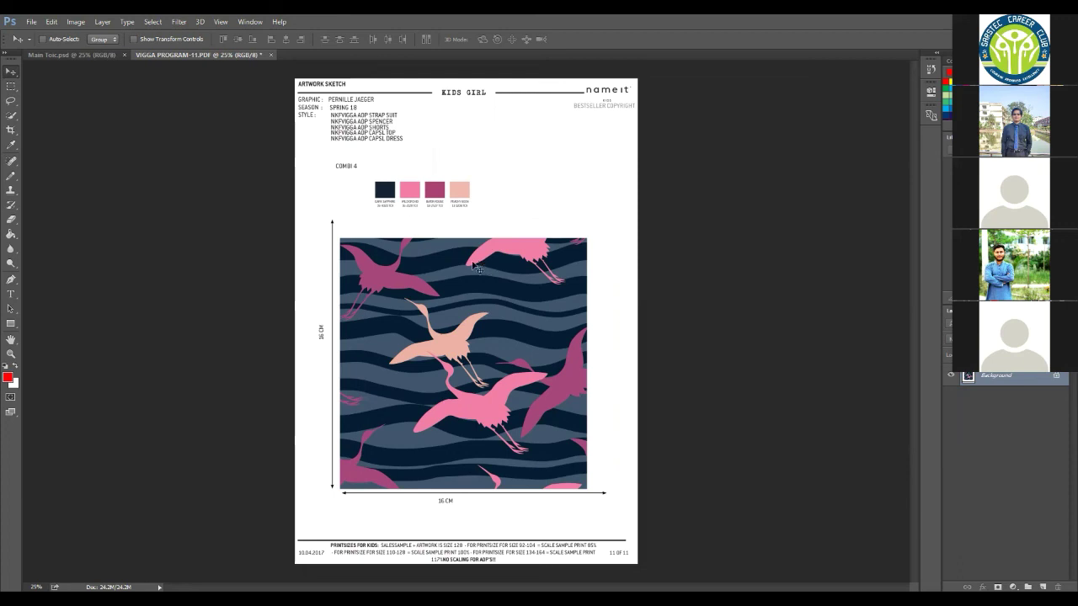
click(11, 86)
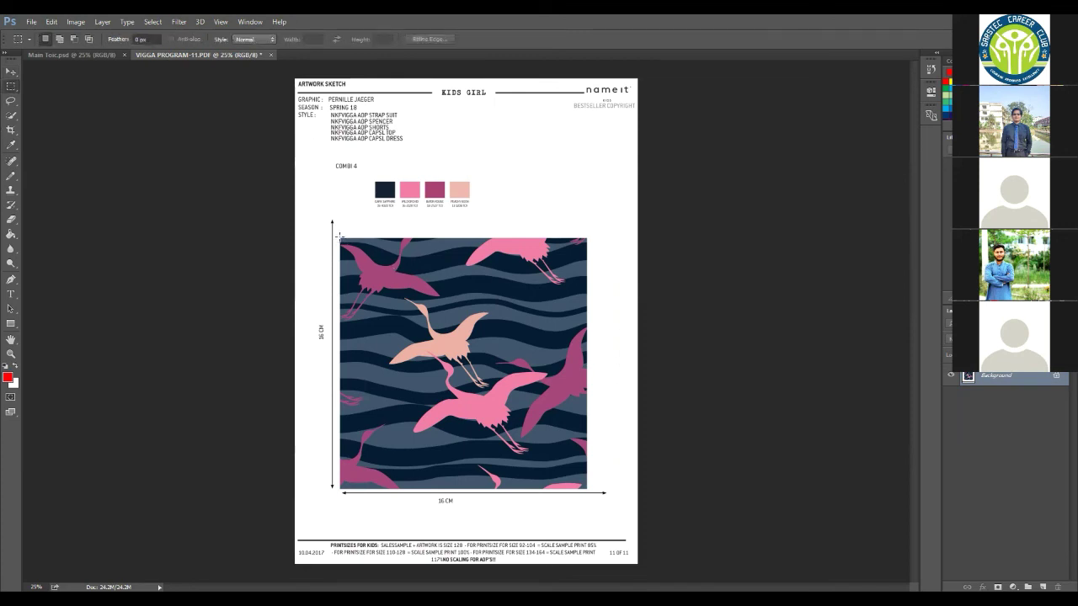
drag(339, 237, 588, 490)
drag(533, 429, 522, 174)
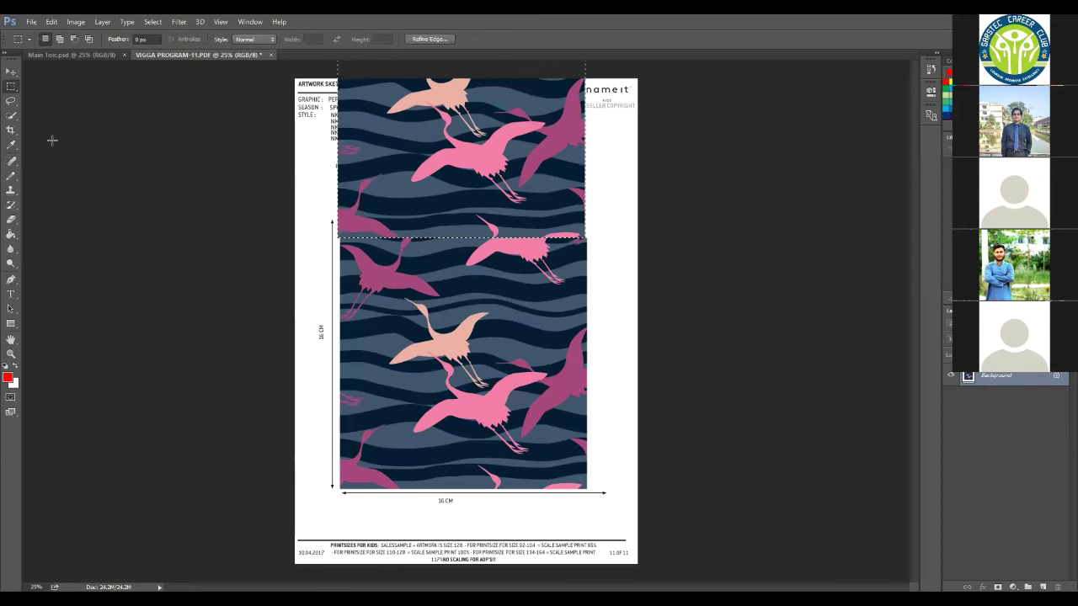
key(v)
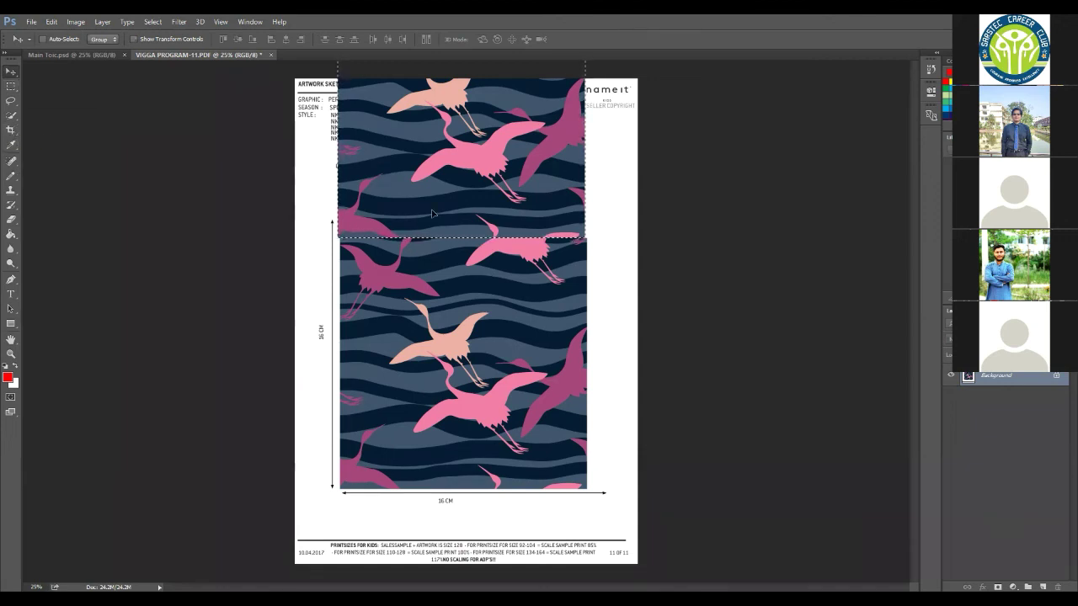
drag(435, 209, 435, 211)
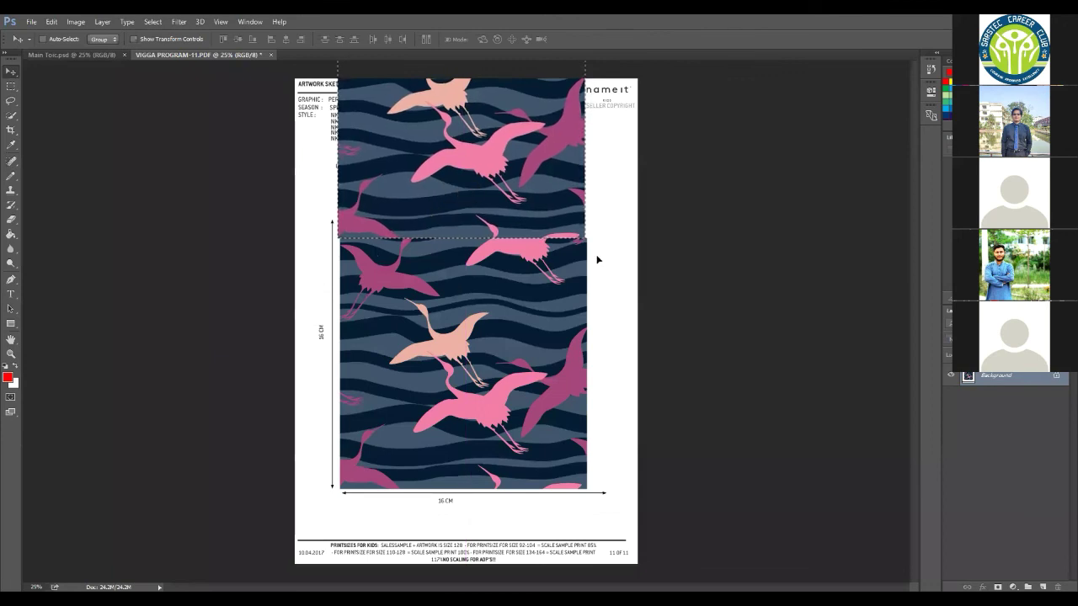
key(ctrl+d)
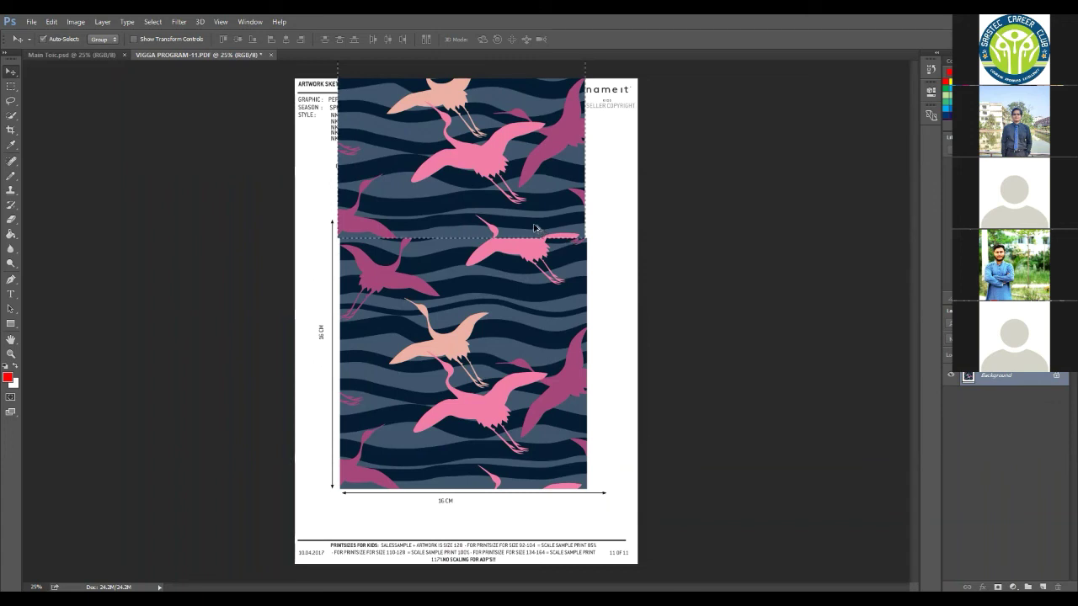
key(ctrl+z)
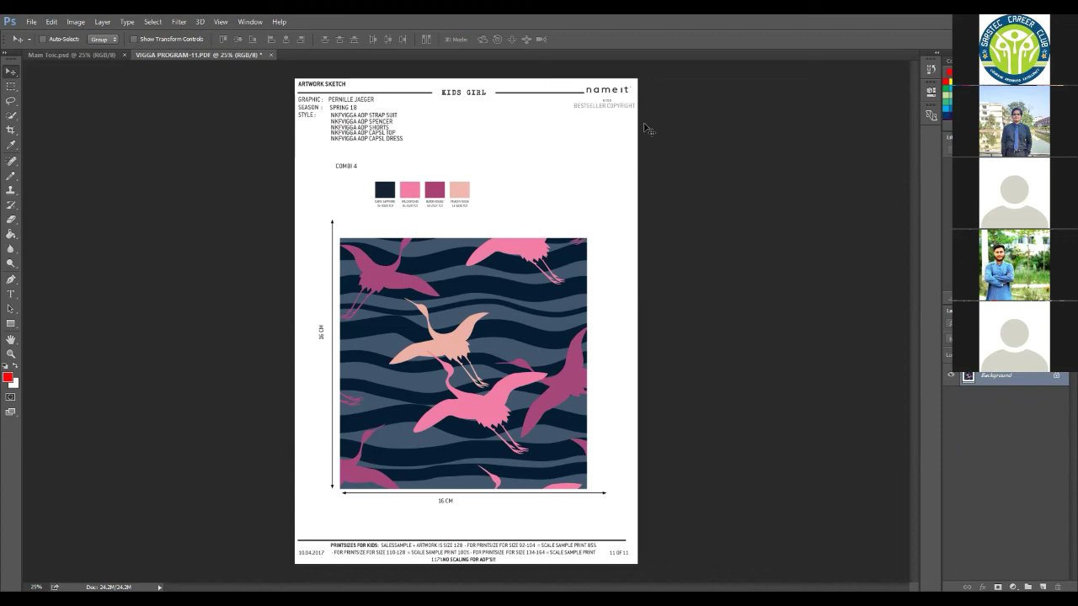
click(270, 54)
click(494, 239)
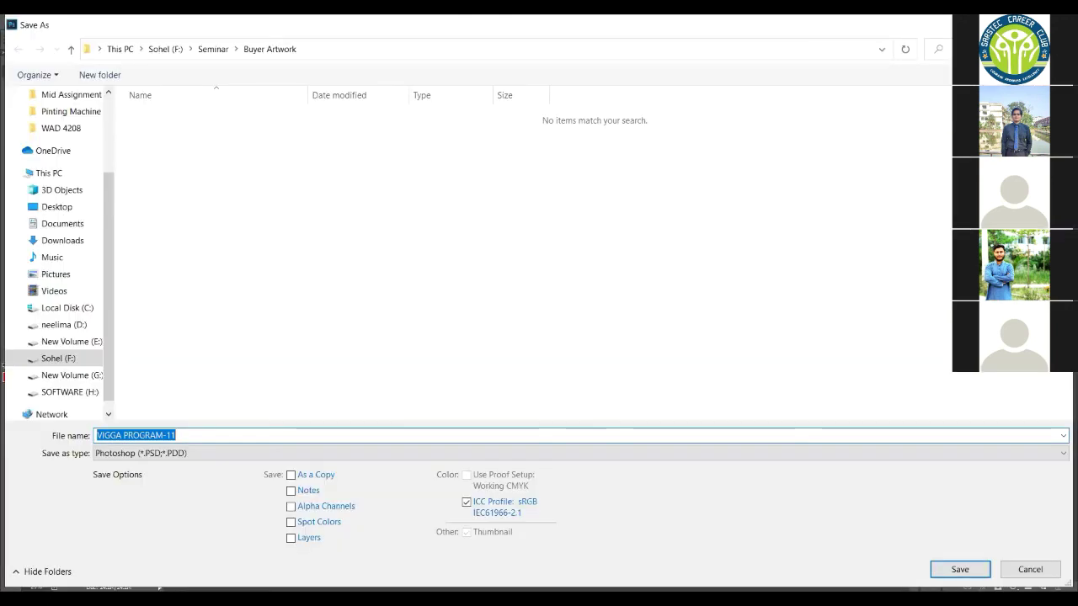
key(Escape)
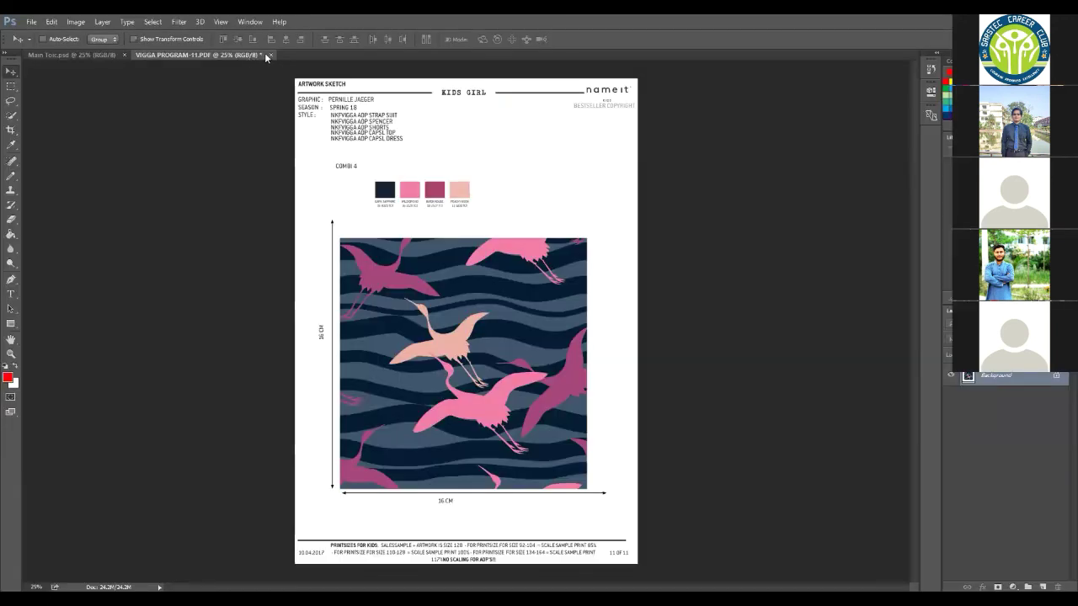
- Close both open documents, discarding the changes to VIGGA PROGRAM-11.PDF, and stop sharing the screen in the meeting
click(270, 55)
click(539, 242)
key(ctrl+w)
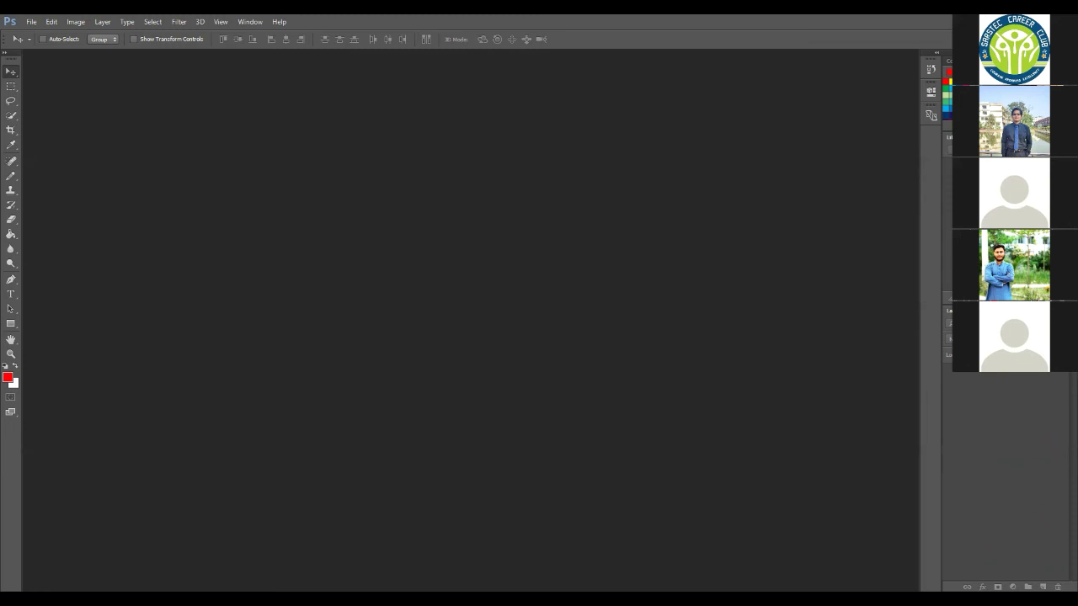
key(alt+s)
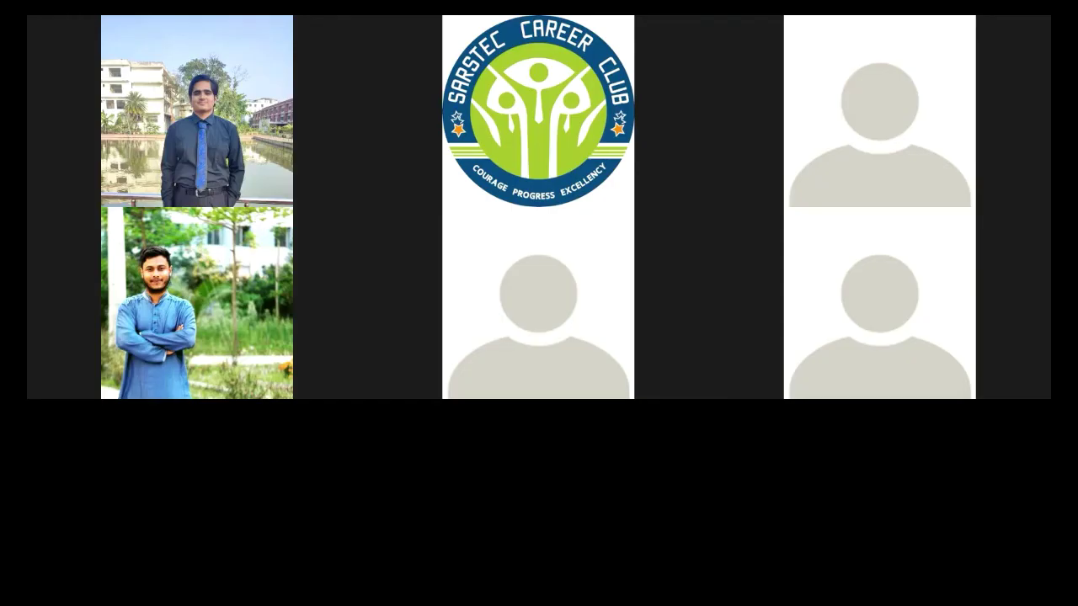